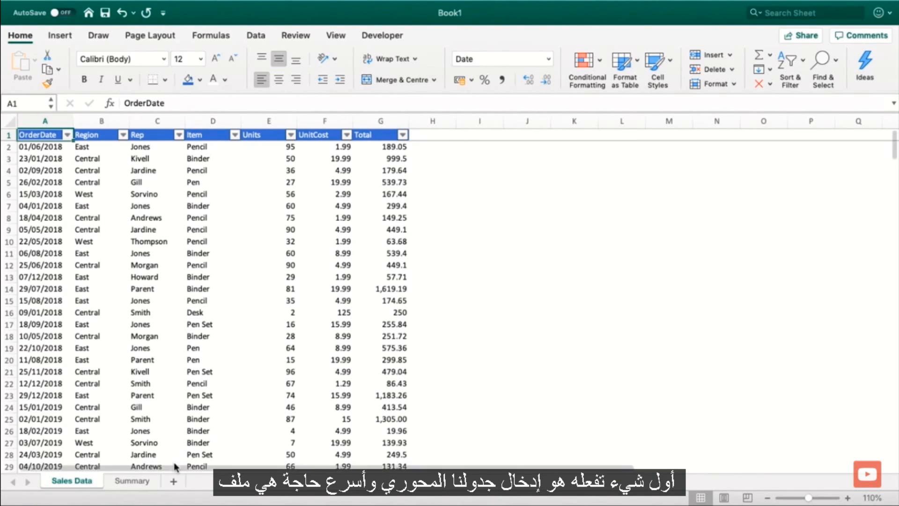
Start creating a pivot table placed at cell A1 of the Summary sheet
{"action": "left_click", "coordinate": [144, 483]}
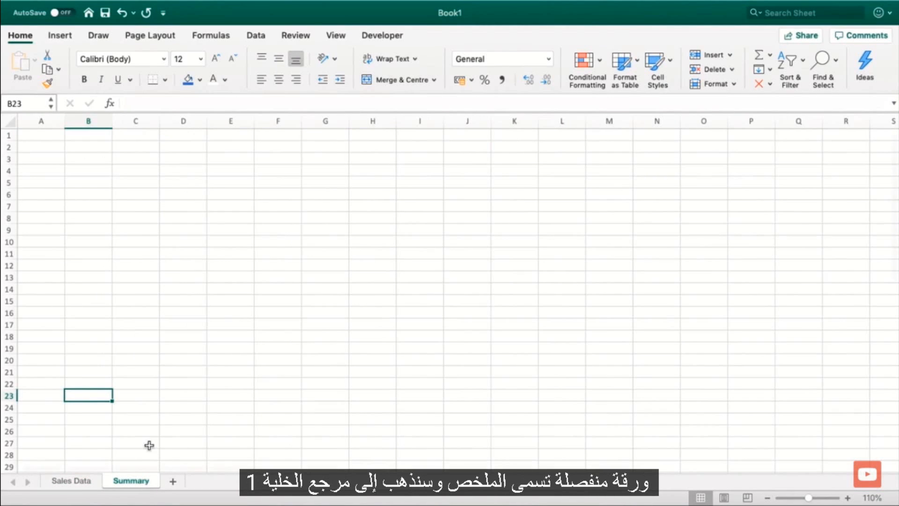
{"action": "left_click", "coordinate": [56, 135]}
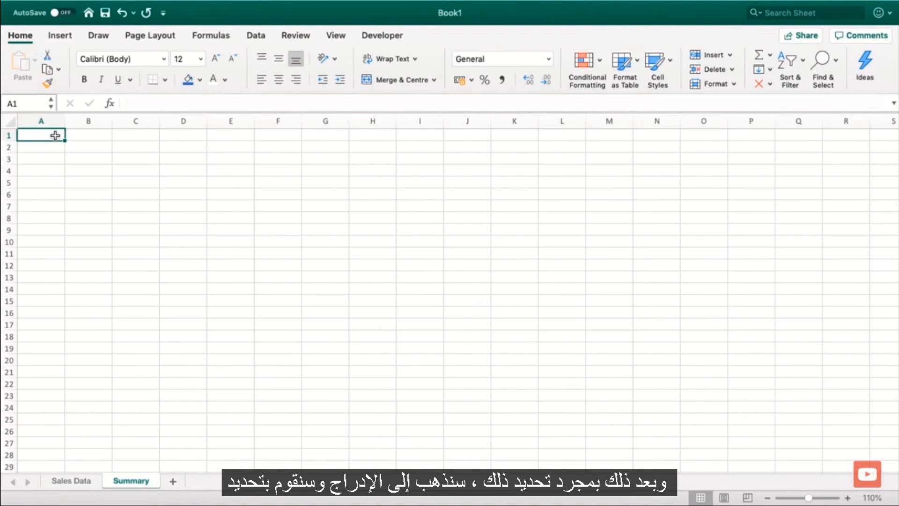
{"action": "left_click", "coordinate": [60, 36]}
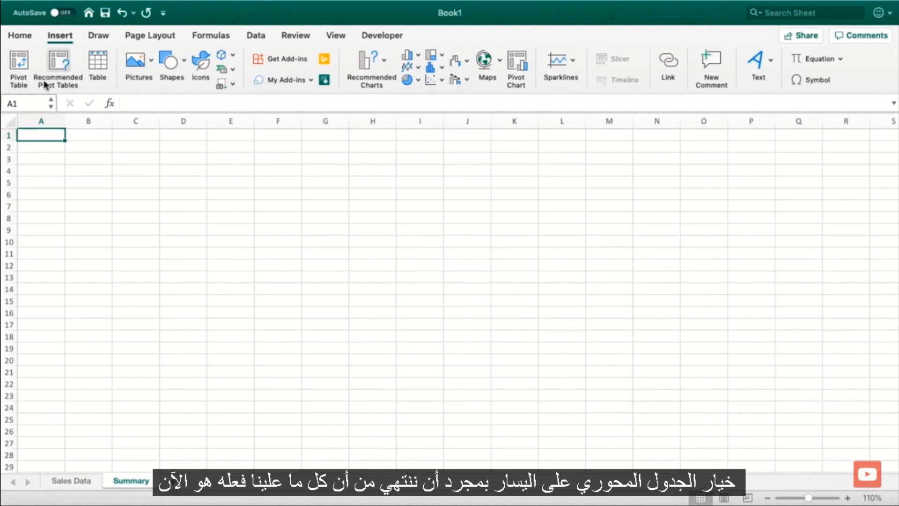
{"action": "left_click", "coordinate": [21, 70]}
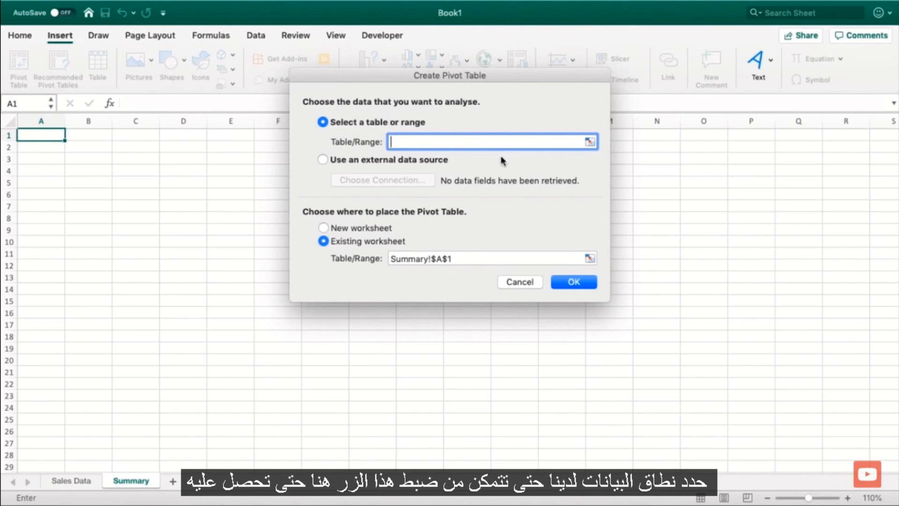
{"action": "left_click", "coordinate": [589, 143]}
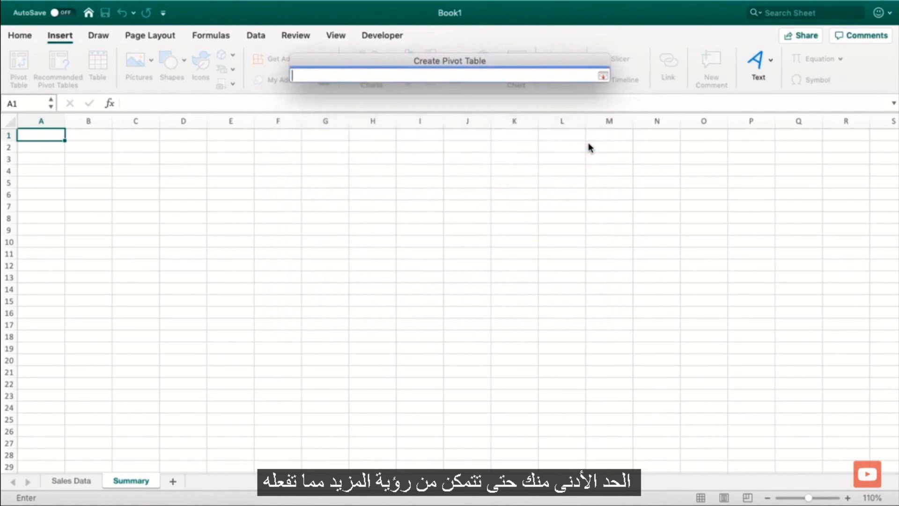
{"action": "left_click", "coordinate": [603, 77]}
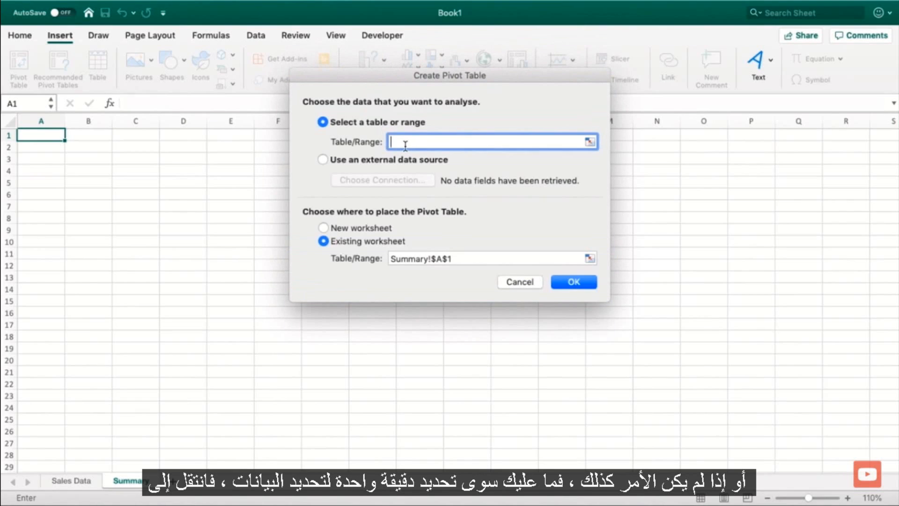
Select the range A1:G44 on the Sales Data sheet as the pivot table's source data
{"action": "left_click", "coordinate": [81, 488]}
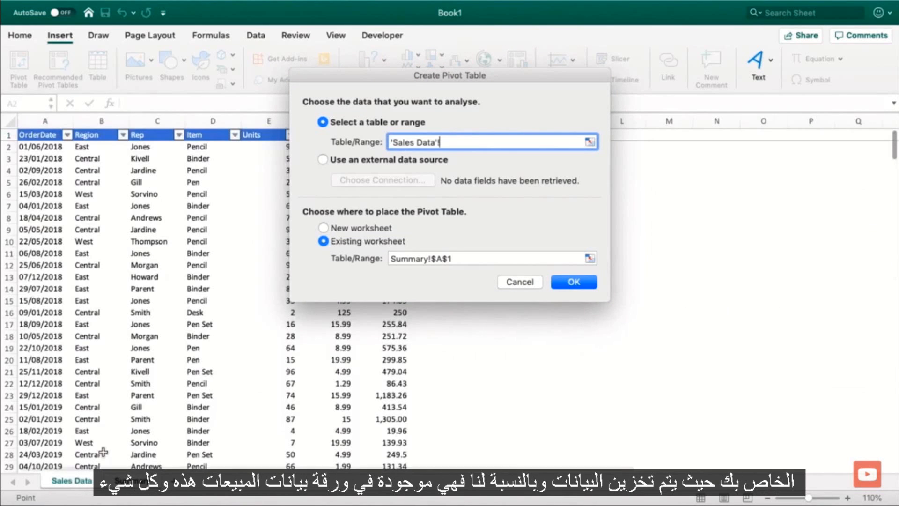
{"action": "scroll", "coordinate": [135, 418], "scroll_direction": "down", "scroll_amount": 10}
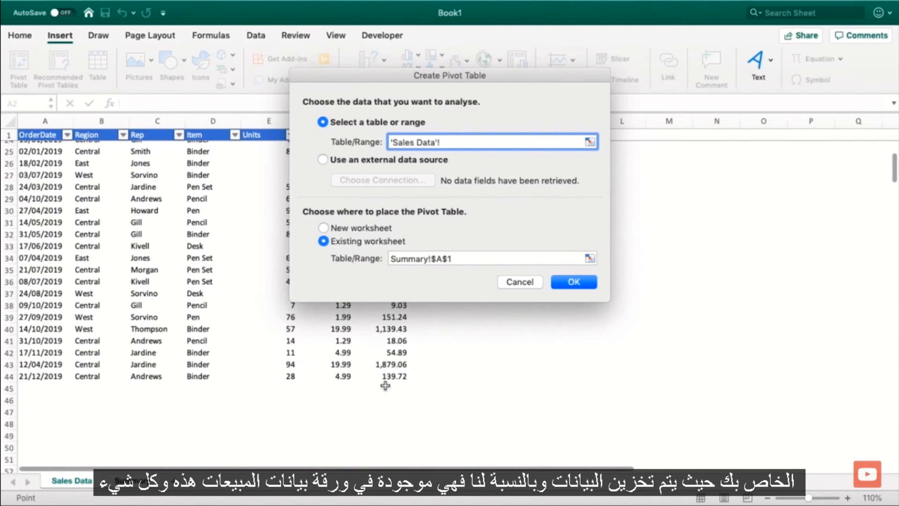
{"action": "left_click", "coordinate": [385, 378]}
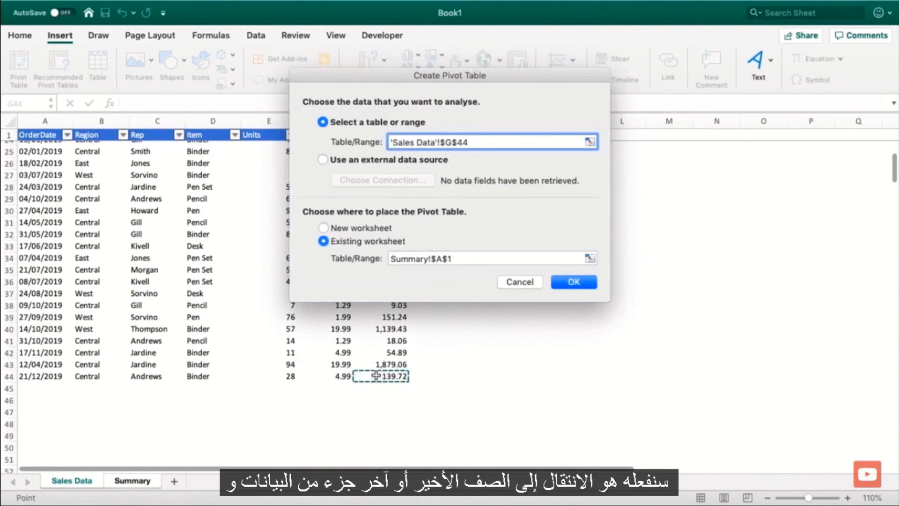
{"action": "left_click", "coordinate": [41, 132], "text": "shift"}
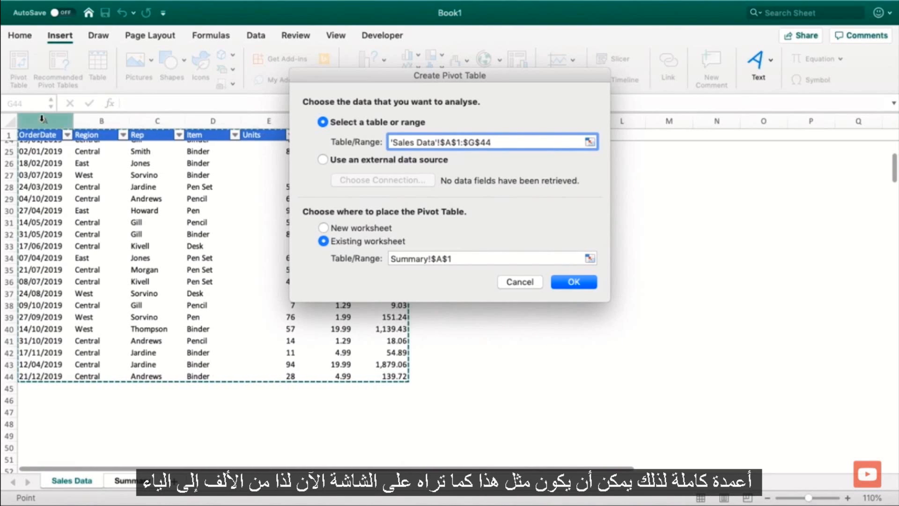
Try the entire columns A to G of the Sales Data sheet as the source range
{"action": "left_click", "coordinate": [45, 121]}
{"action": "left_click_drag", "start_coordinate": [219, 134], "coordinate": [395, 135]}
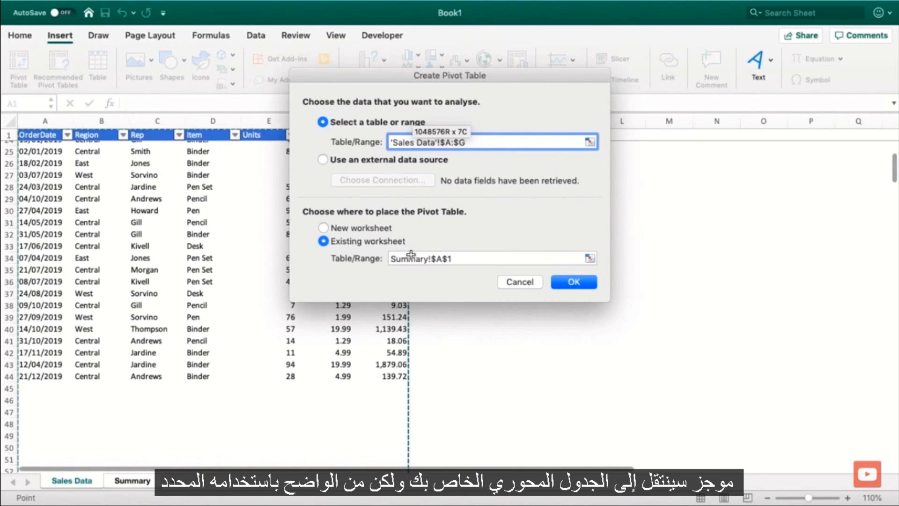
Set the source range to A1:G44 of the Sales Data sheet and create the pivot table
{"action": "left_click", "coordinate": [384, 376]}
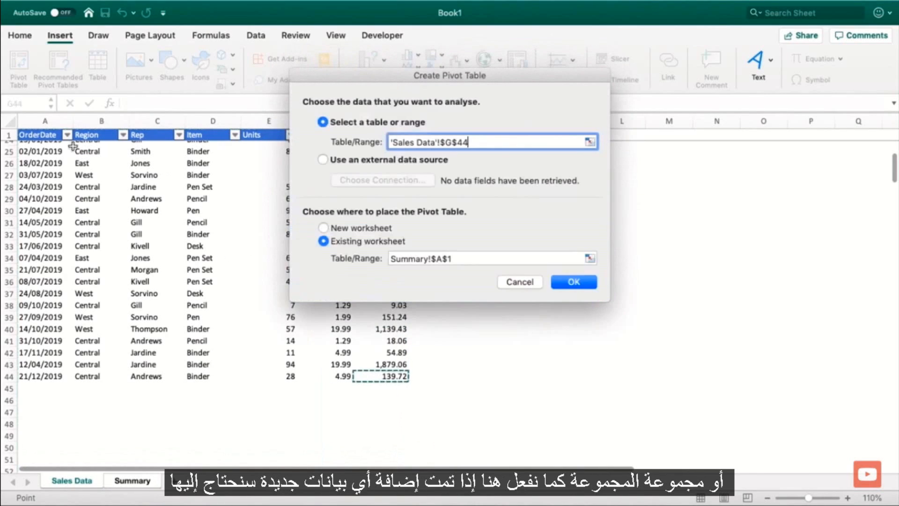
{"action": "left_click", "coordinate": [54, 136], "text": "shift"}
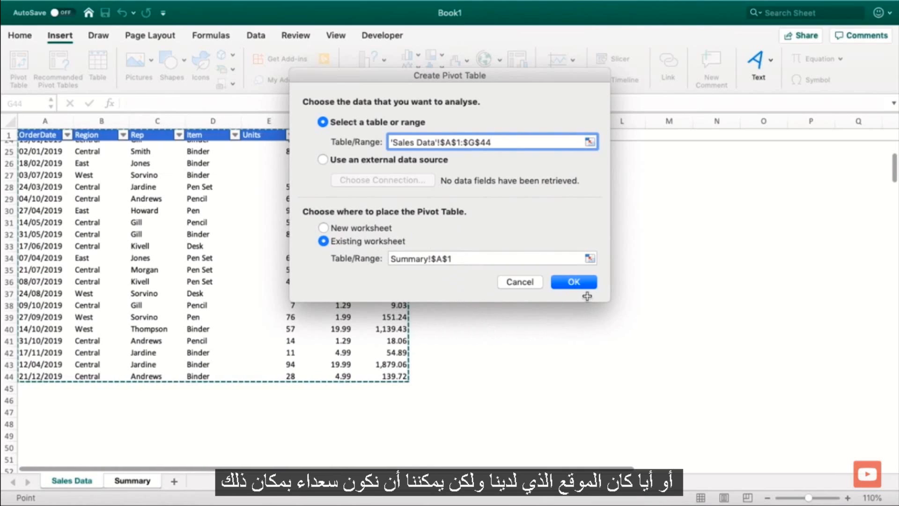
{"action": "left_click", "coordinate": [579, 284]}
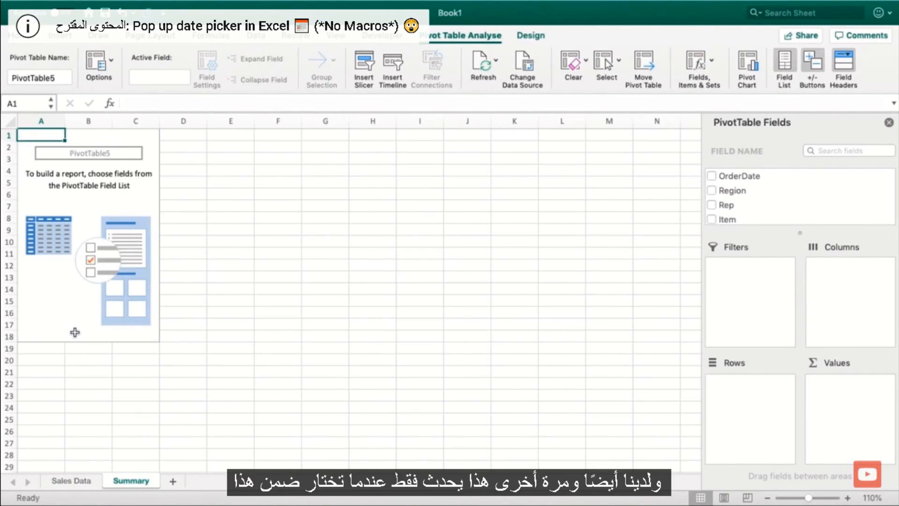
Select a cell outside the empty pivot table, and reselect the table to bring back its field list
{"action": "left_click", "coordinate": [205, 186]}
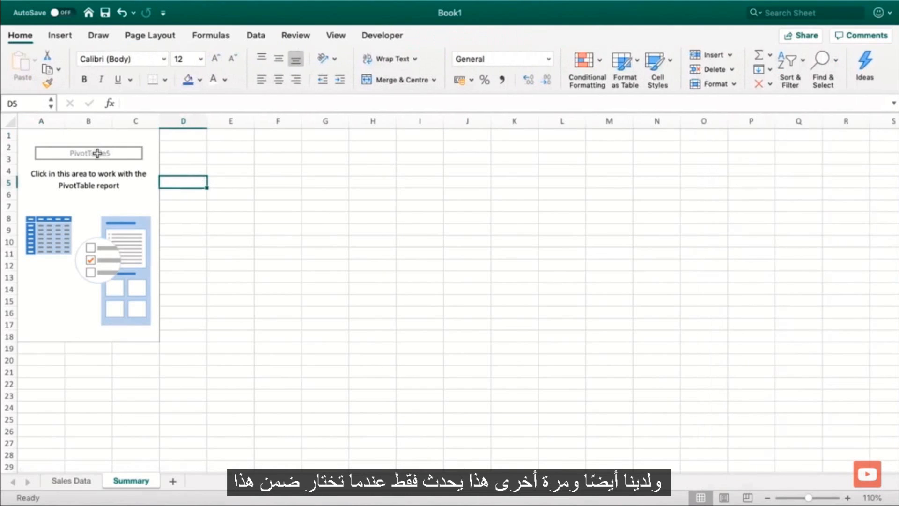
{"action": "left_click", "coordinate": [97, 153]}
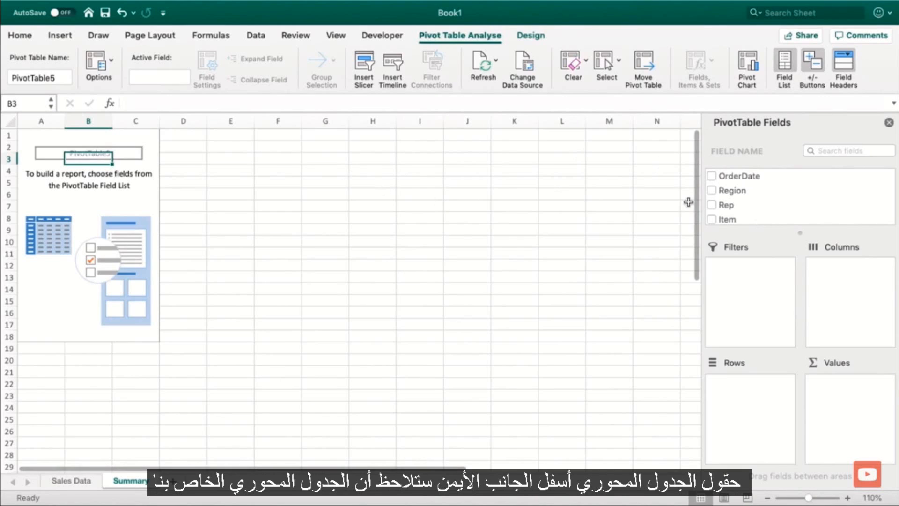
{"action": "left_click", "coordinate": [107, 220]}
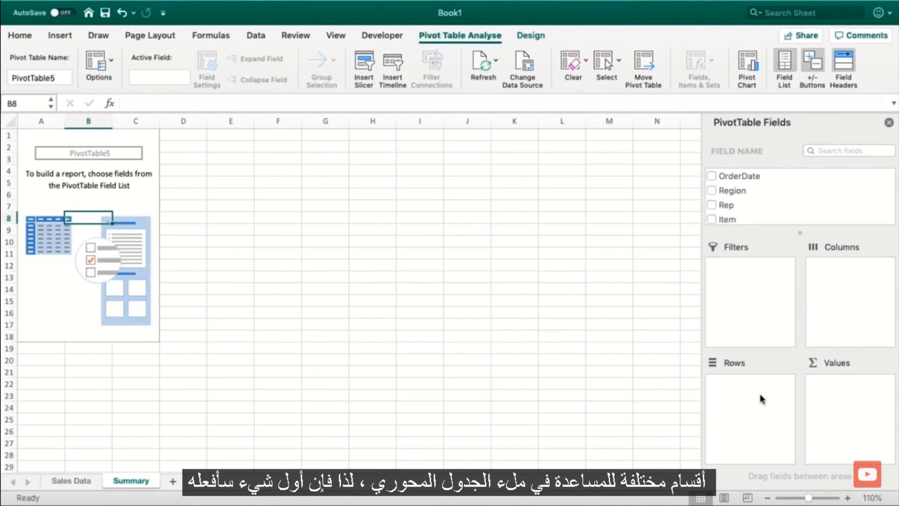
Add the Total field to the pivot table's Values area
{"action": "scroll", "coordinate": [763, 206], "scroll_direction": "down", "scroll_amount": 3}
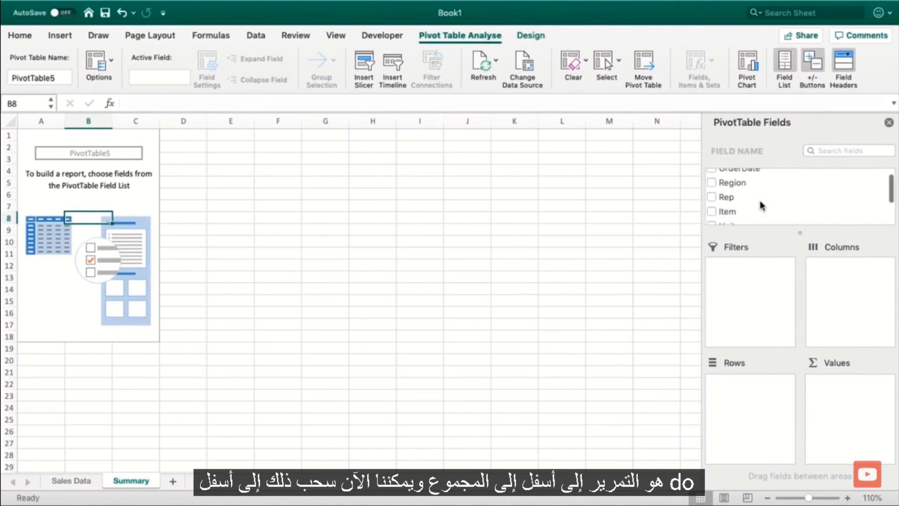
{"action": "left_click", "coordinate": [747, 218]}
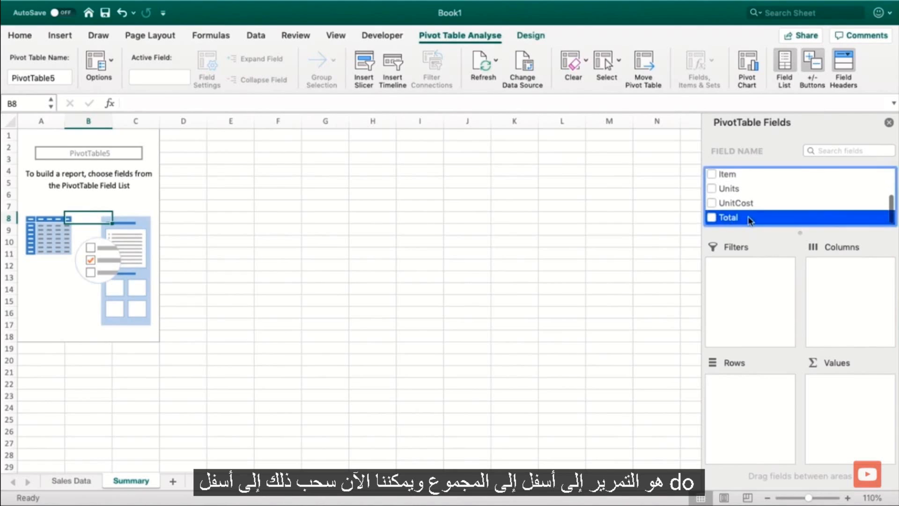
{"action": "left_click_drag", "start_coordinate": [733, 219], "coordinate": [855, 417]}
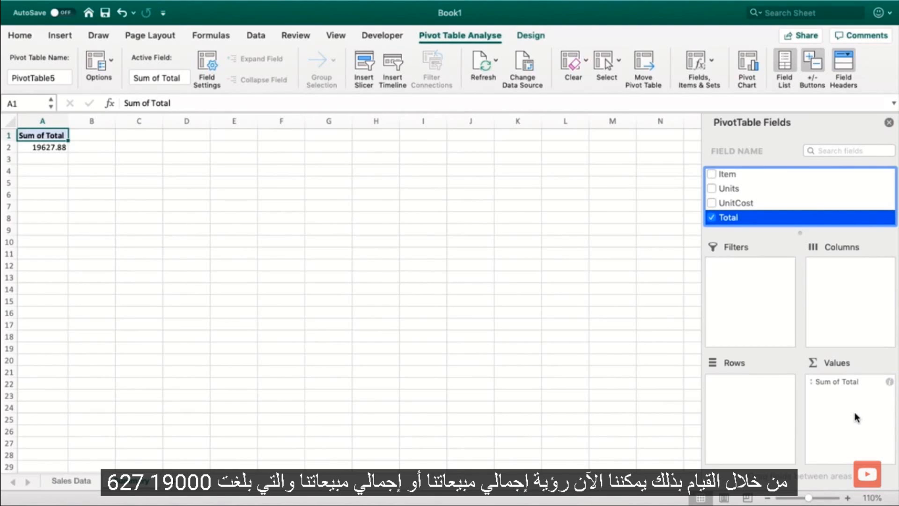
Set the number format of the Sum of Total value field to Currency
{"action": "left_click", "coordinate": [815, 382]}
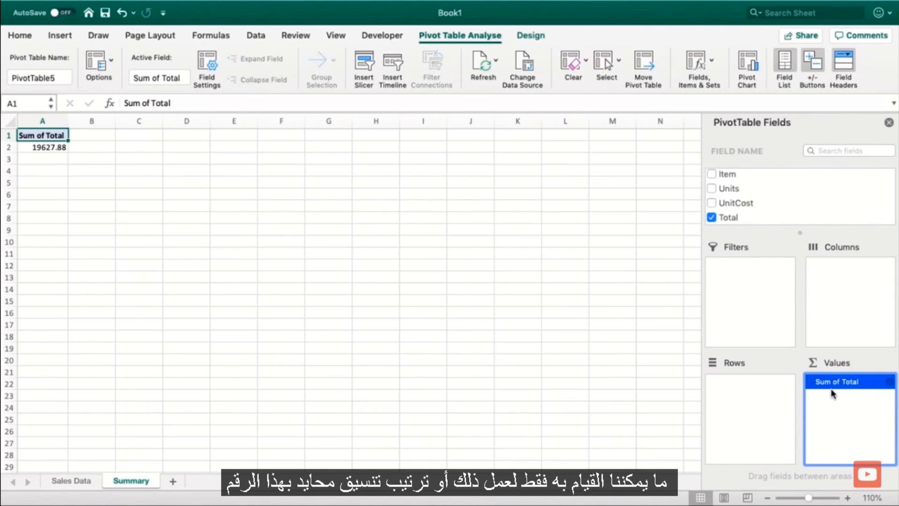
{"action": "right_click", "coordinate": [831, 386]}
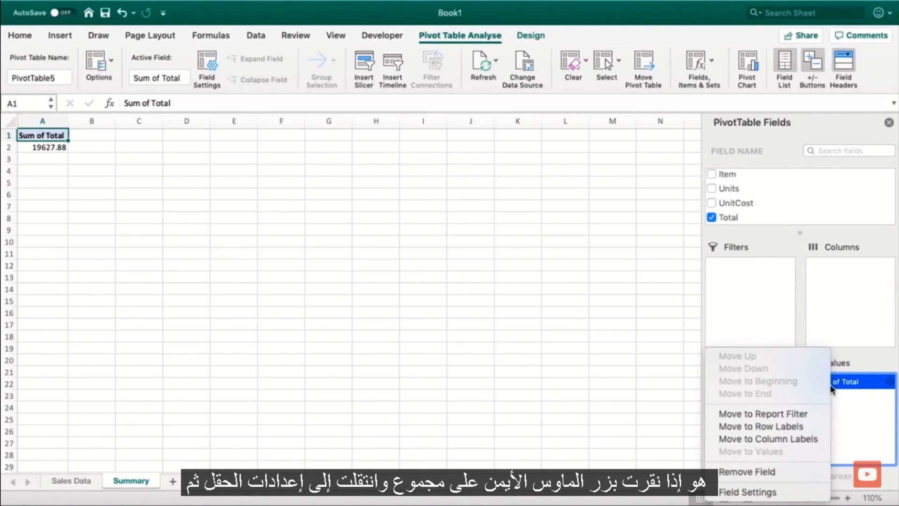
{"action": "left_click", "coordinate": [758, 491]}
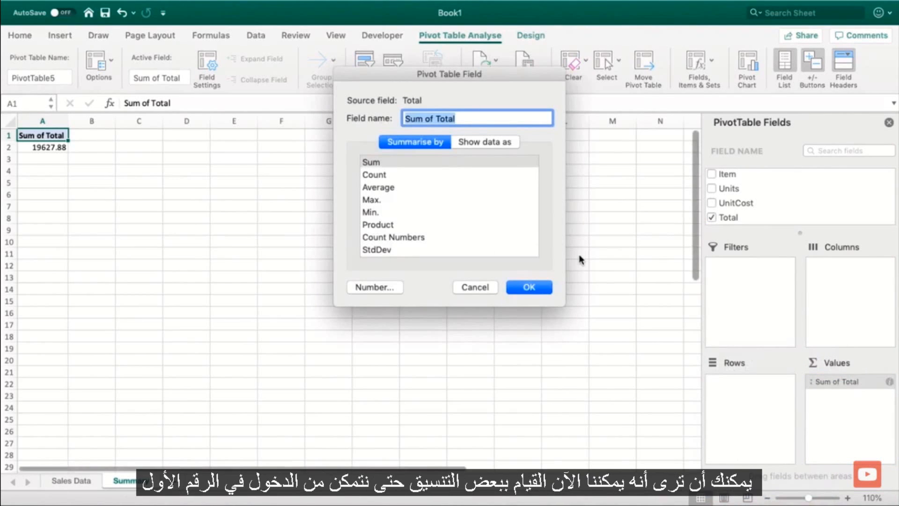
{"action": "left_click", "coordinate": [375, 288]}
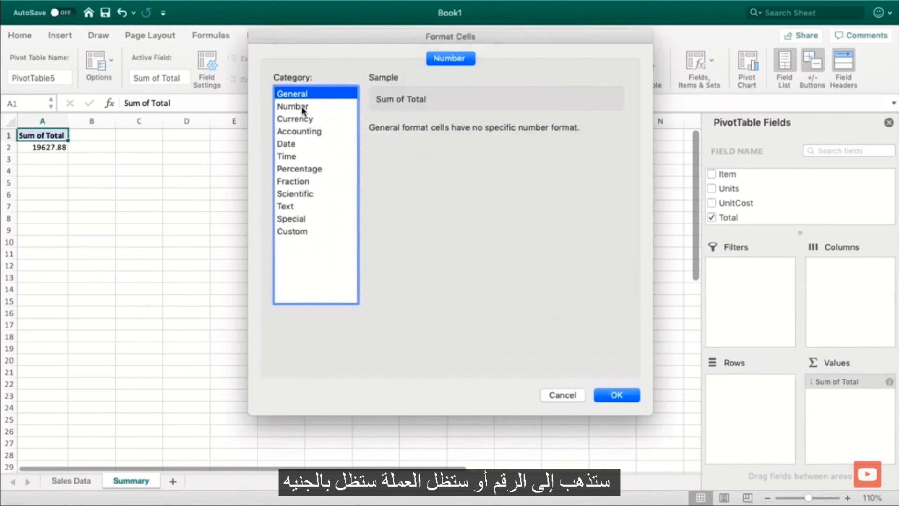
{"action": "left_click", "coordinate": [304, 119]}
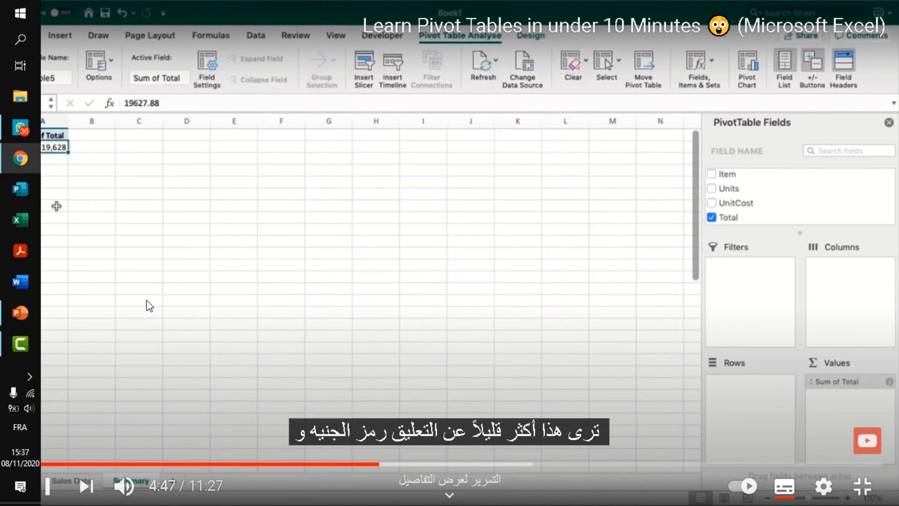
{"action": "left_click", "coordinate": [146, 307]}
{"action": "left_click", "coordinate": [147, 306]}
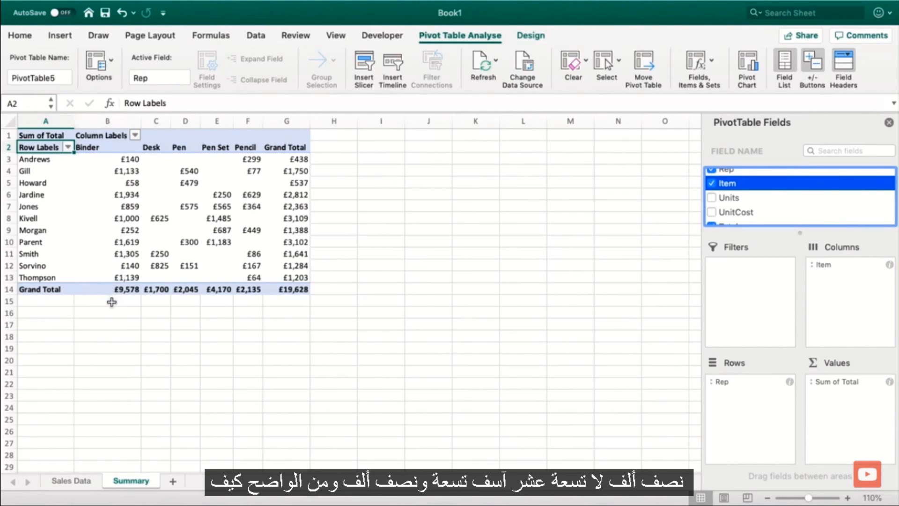
Examine the Binder column of the pivot table for the reps with the highest and lowest sales
{"action": "left_click", "coordinate": [114, 159]}
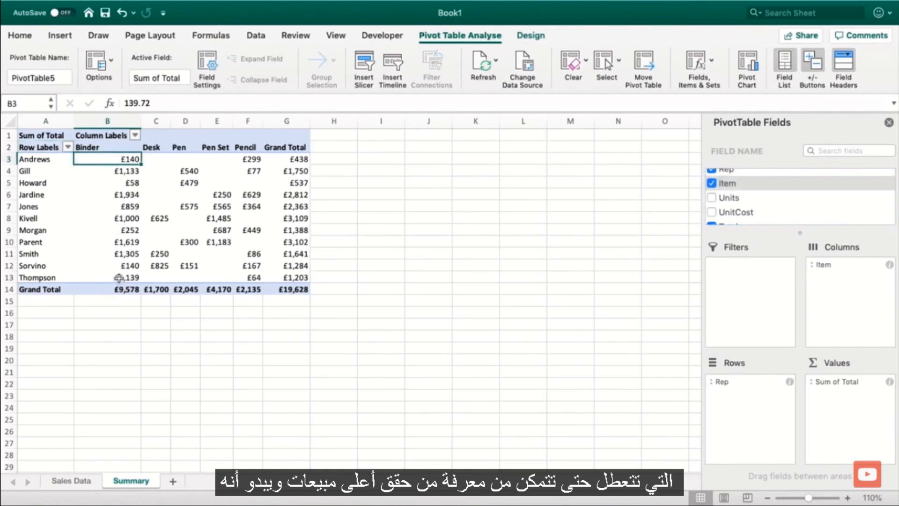
{"action": "left_click", "coordinate": [117, 196]}
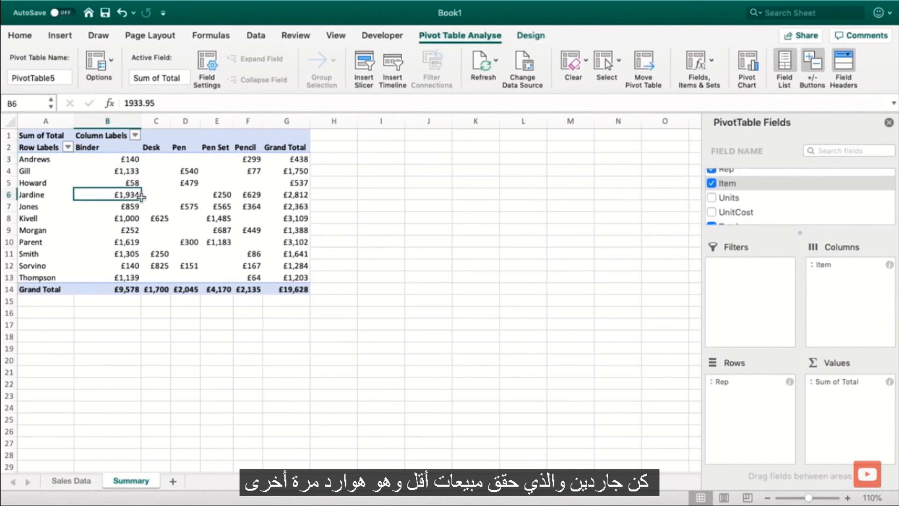
{"action": "left_click", "coordinate": [133, 183]}
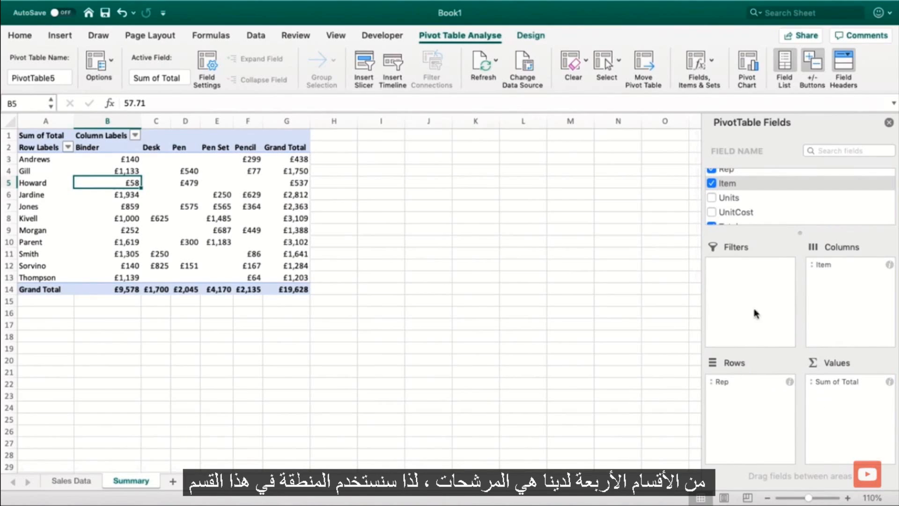
Add the Region field to the pivot table's Filters area
{"action": "scroll", "coordinate": [731, 218], "scroll_direction": "up", "scroll_amount": 3}
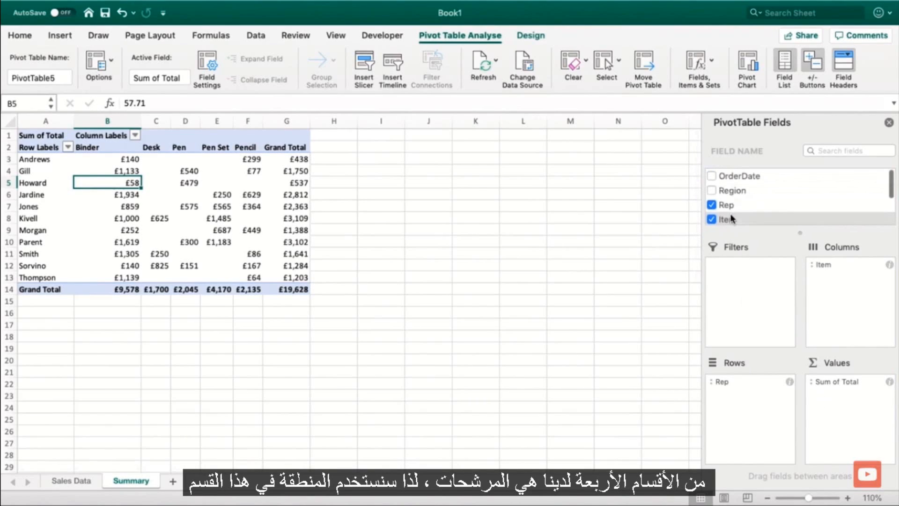
{"action": "left_click", "coordinate": [732, 191]}
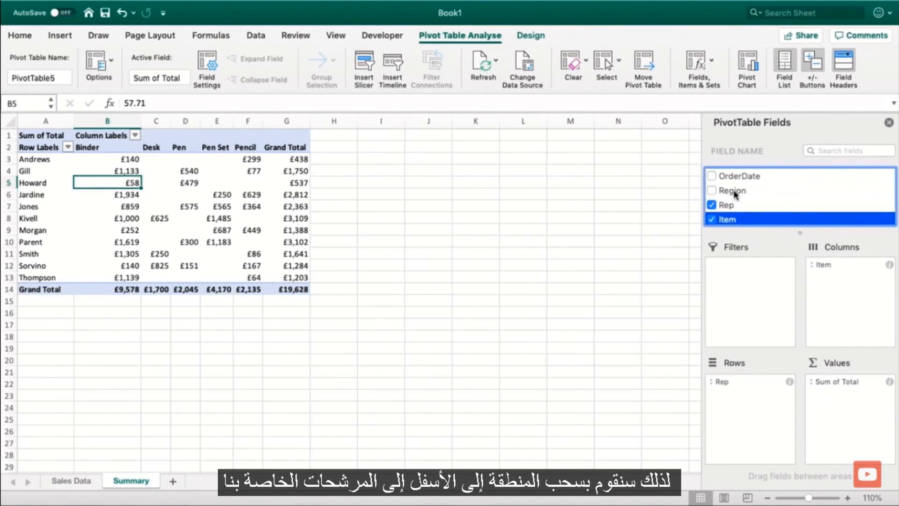
{"action": "left_click_drag", "start_coordinate": [734, 193], "coordinate": [749, 282]}
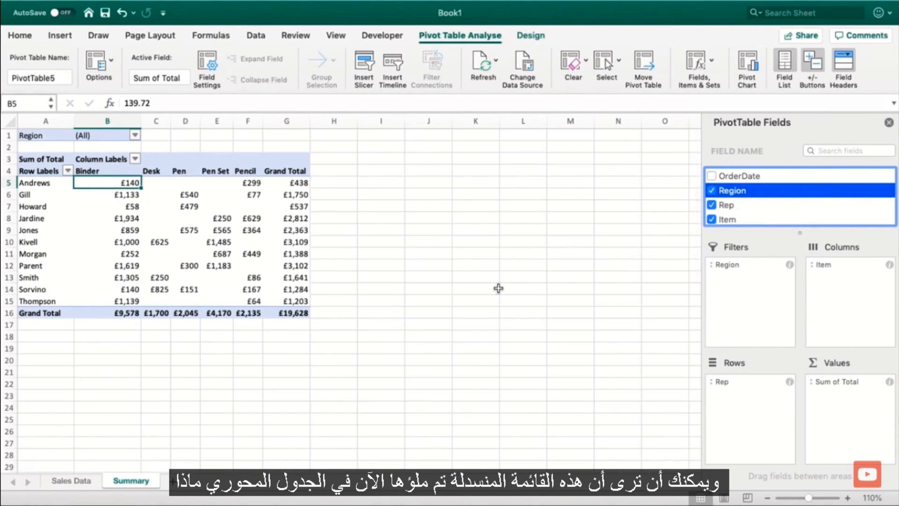
Filter the pivot table's Region to Central only by clearing all regions and selecting Central
{"action": "left_click", "coordinate": [135, 136]}
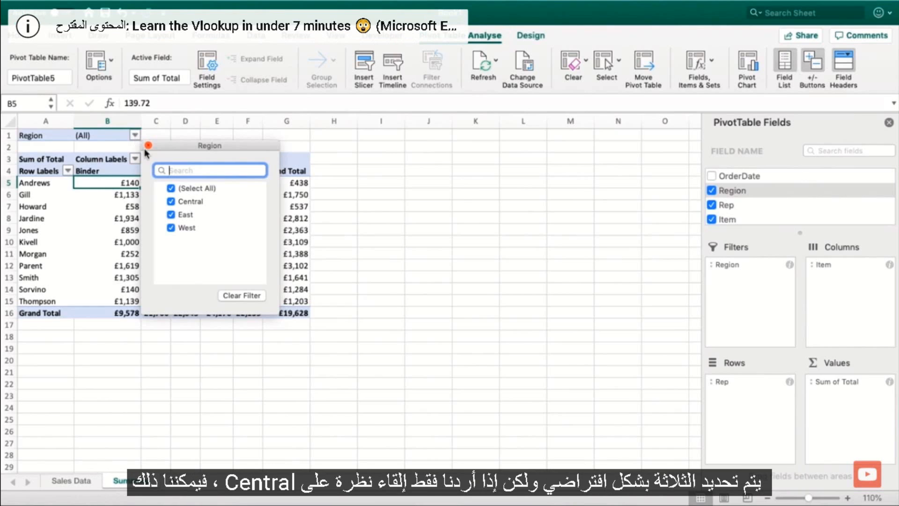
{"action": "left_click", "coordinate": [171, 188]}
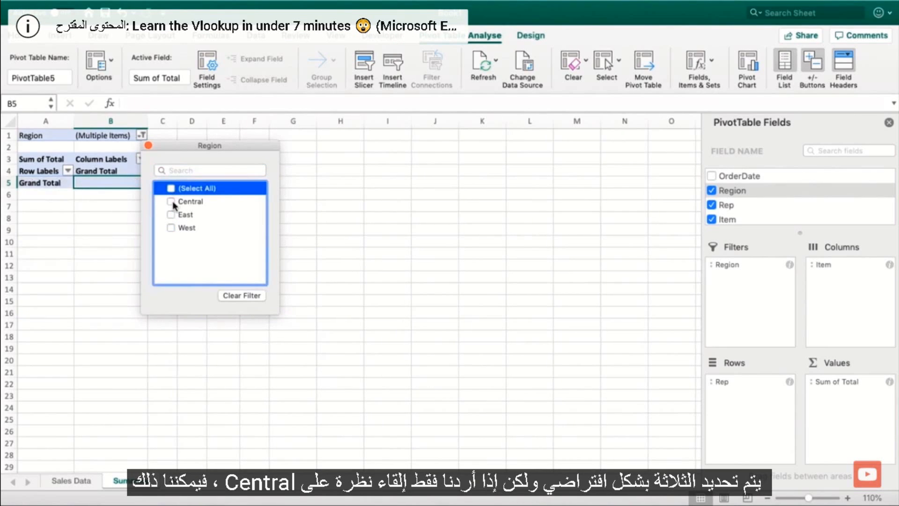
{"action": "left_click", "coordinate": [172, 201]}
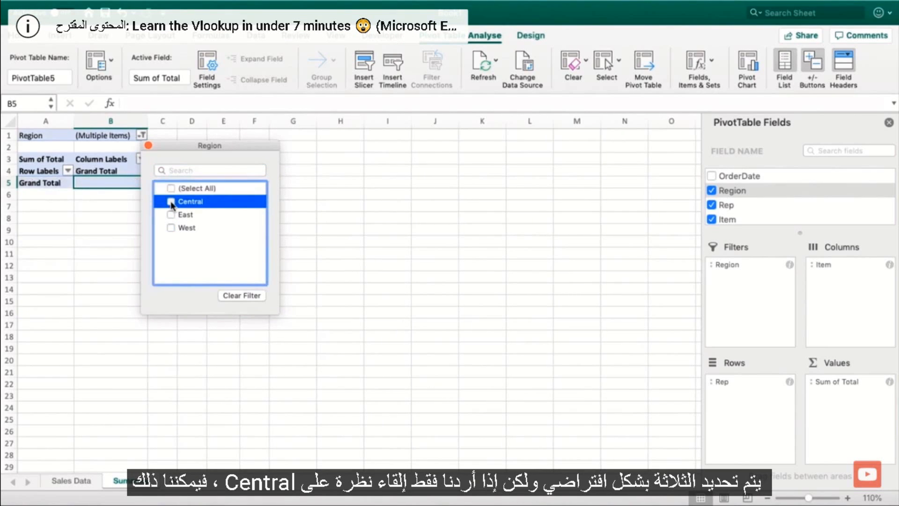
Change the pivot table's Region filter from Central to East and West
{"action": "left_click", "coordinate": [357, 324]}
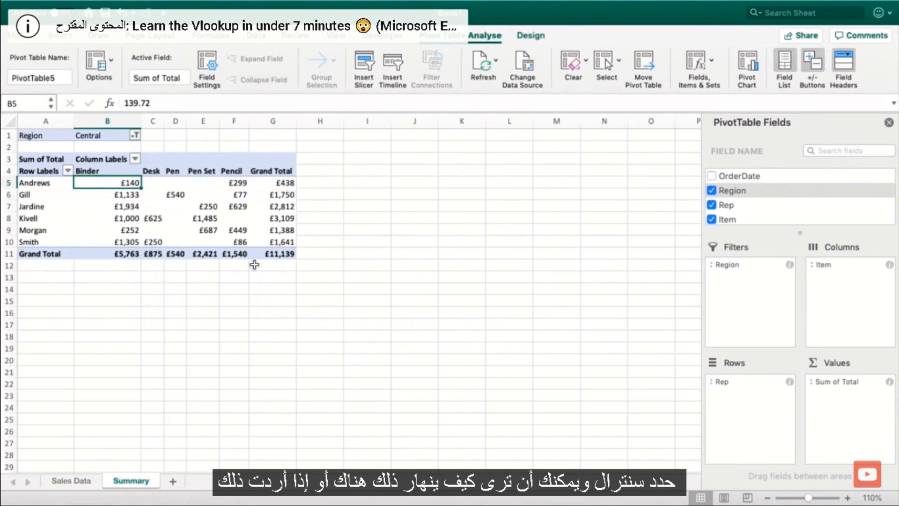
{"action": "left_click", "coordinate": [135, 136]}
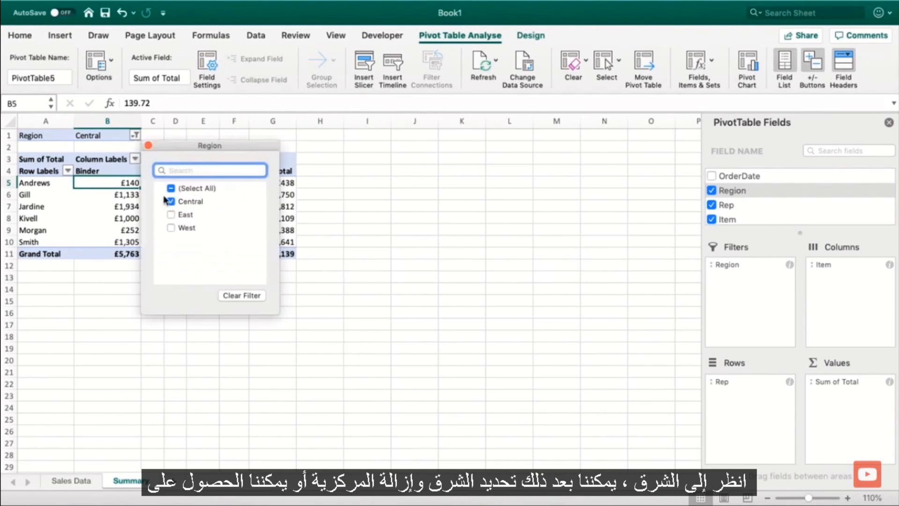
{"action": "left_click", "coordinate": [172, 215]}
{"action": "left_click", "coordinate": [171, 202]}
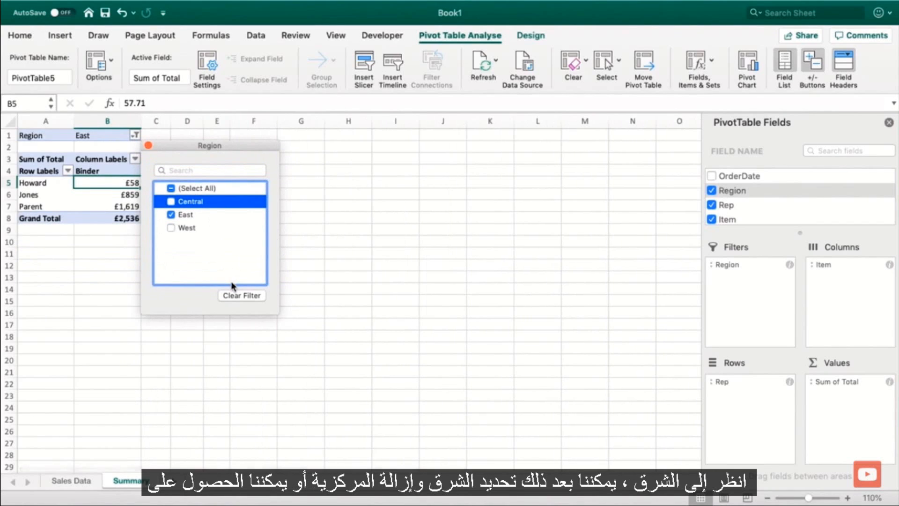
{"action": "left_click", "coordinate": [172, 228]}
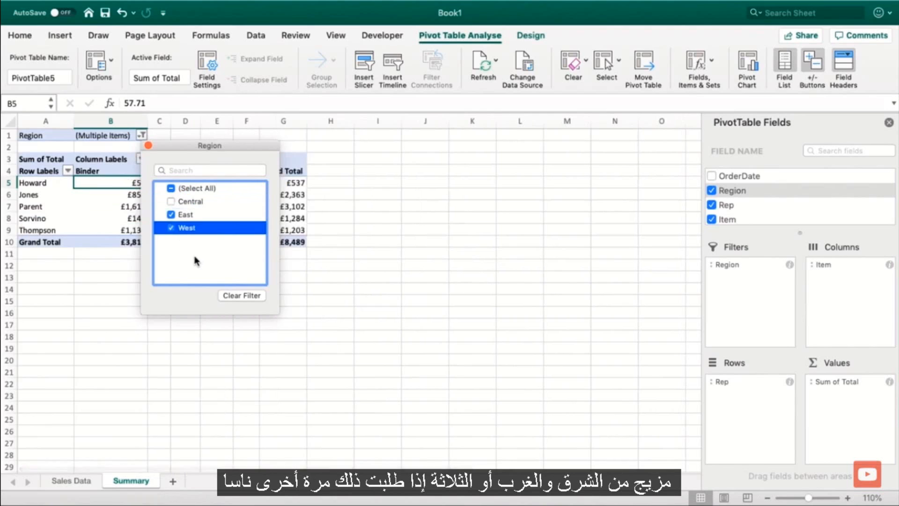
Reset the pivot table's Region filter to include all regions
{"action": "left_click", "coordinate": [169, 191]}
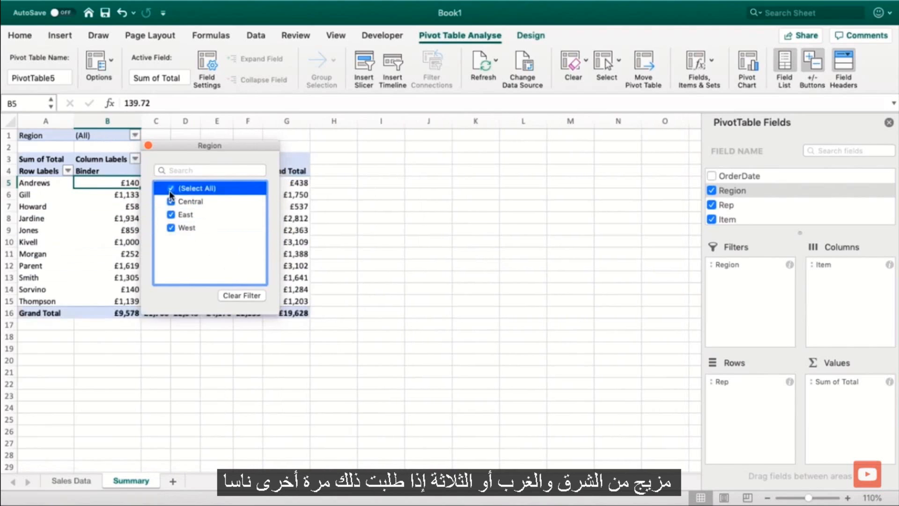
{"action": "left_click", "coordinate": [335, 381]}
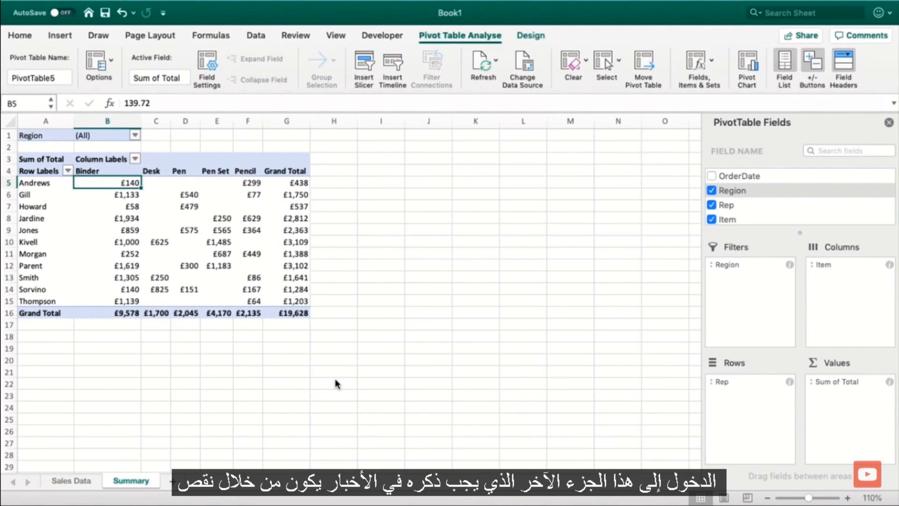
{"action": "scroll", "coordinate": [763, 201], "scroll_direction": "down", "scroll_amount": 3}
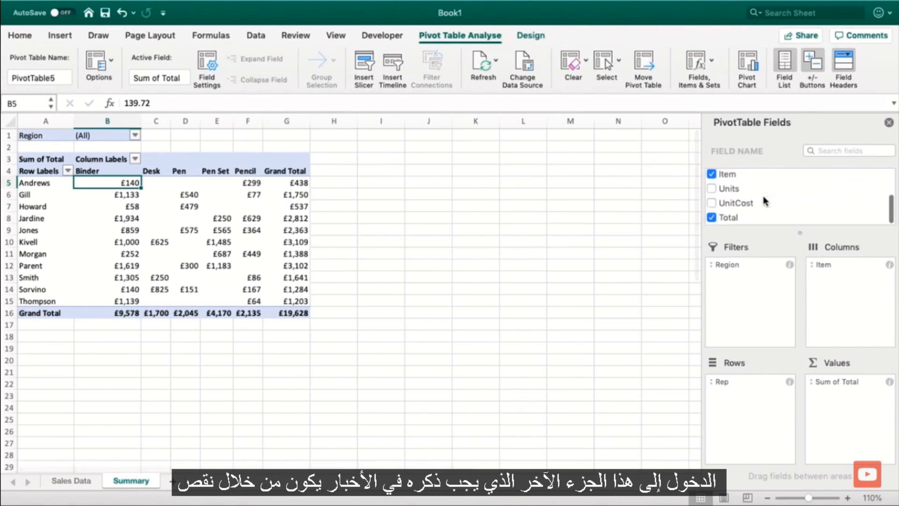
{"action": "scroll", "coordinate": [763, 199], "scroll_direction": "up", "scroll_amount": 3}
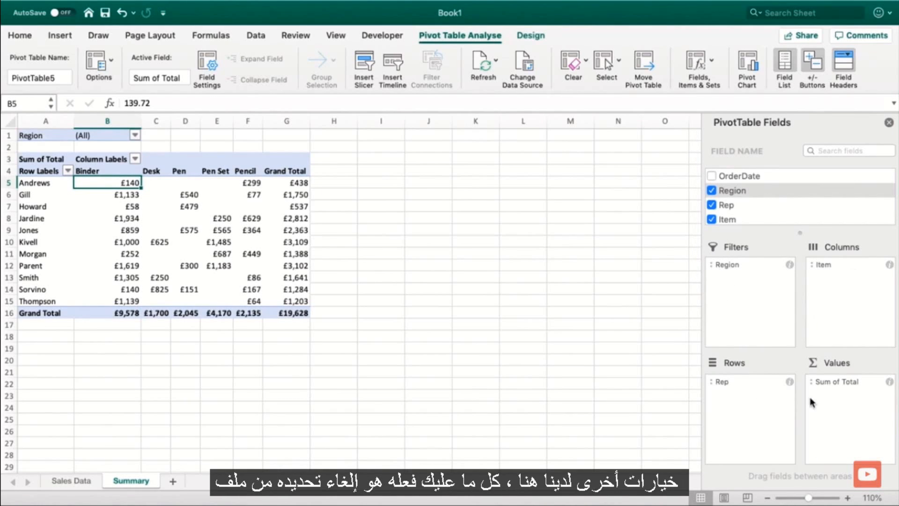
Move the Region field from Filters to the Rows area and place it above Rep
{"action": "left_click", "coordinate": [712, 190]}
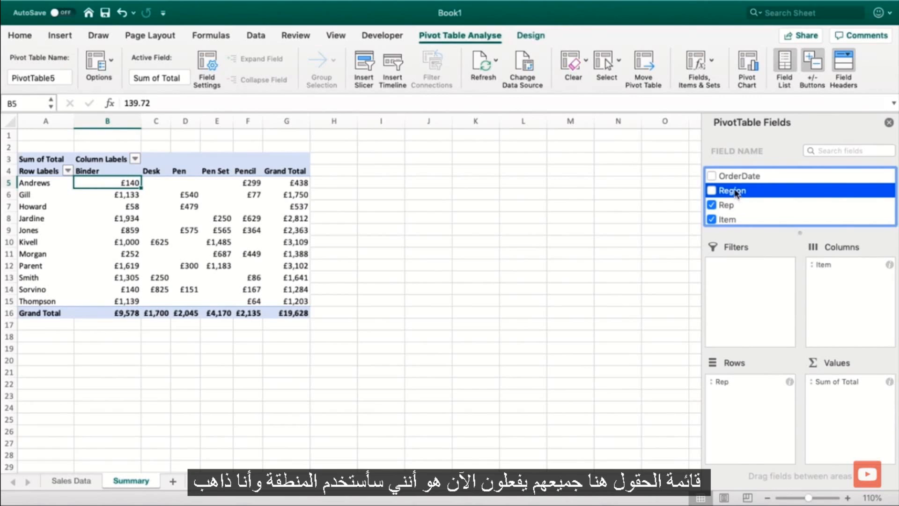
{"action": "left_click_drag", "start_coordinate": [736, 192], "coordinate": [760, 438]}
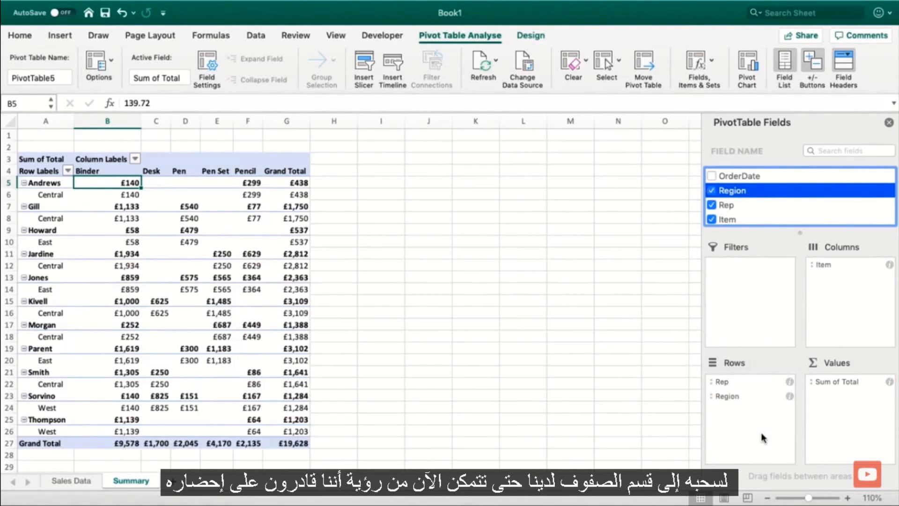
{"action": "left_click_drag", "start_coordinate": [740, 382], "coordinate": [738, 419]}
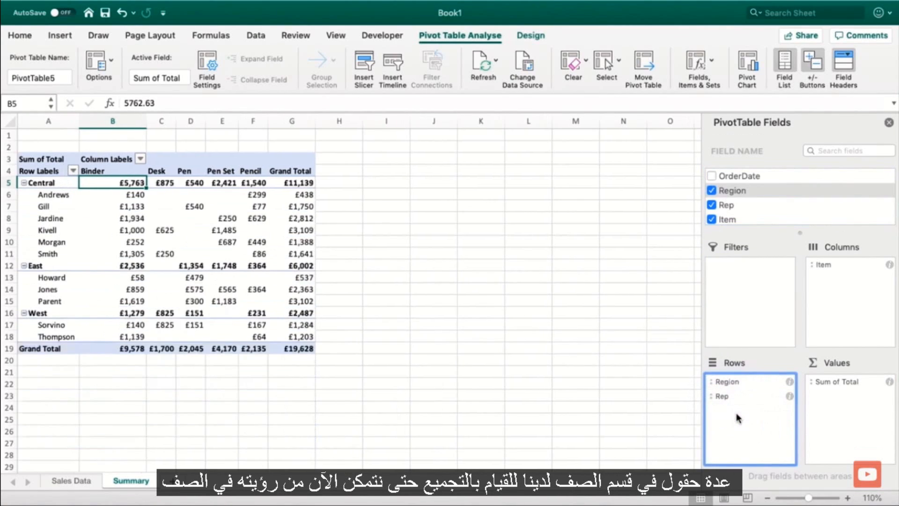
Examine the Central region's subtotal row, its grand total and Binder total, and the Binder sales of its reps
{"action": "left_click", "coordinate": [388, 372]}
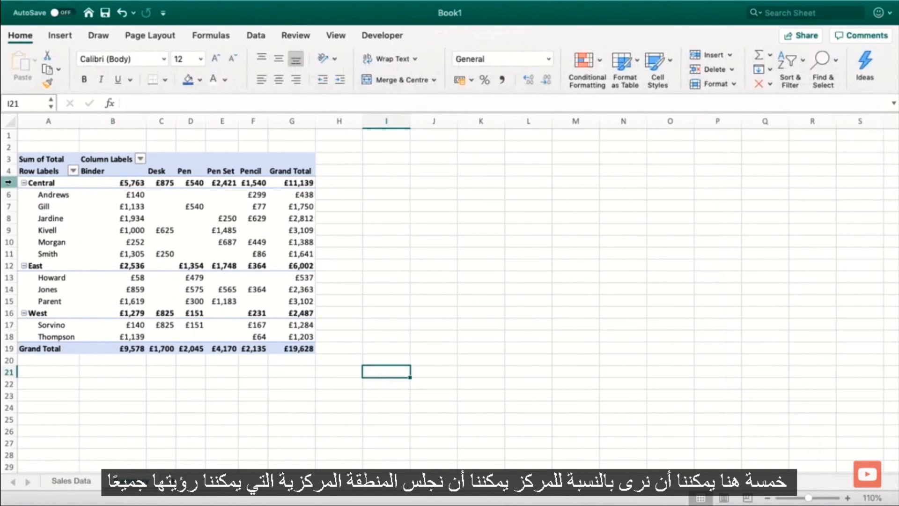
{"action": "left_click", "coordinate": [8, 183]}
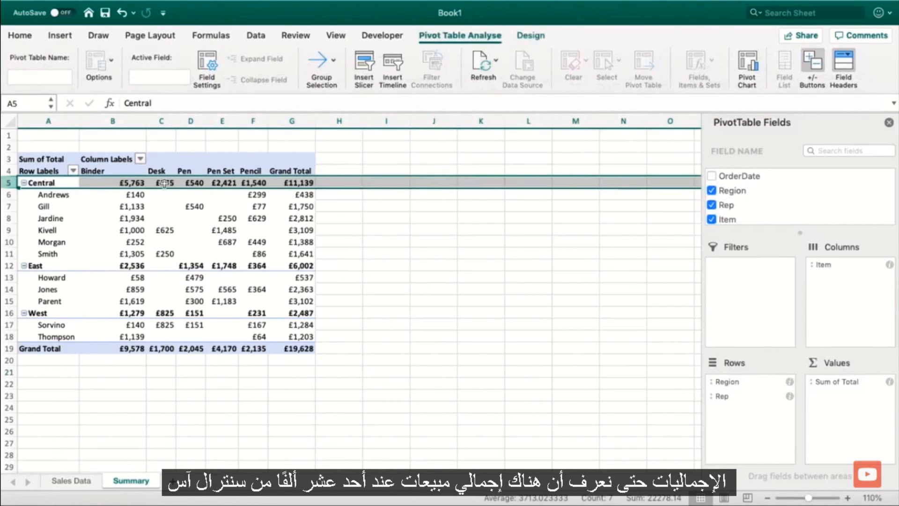
{"action": "left_click", "coordinate": [311, 183]}
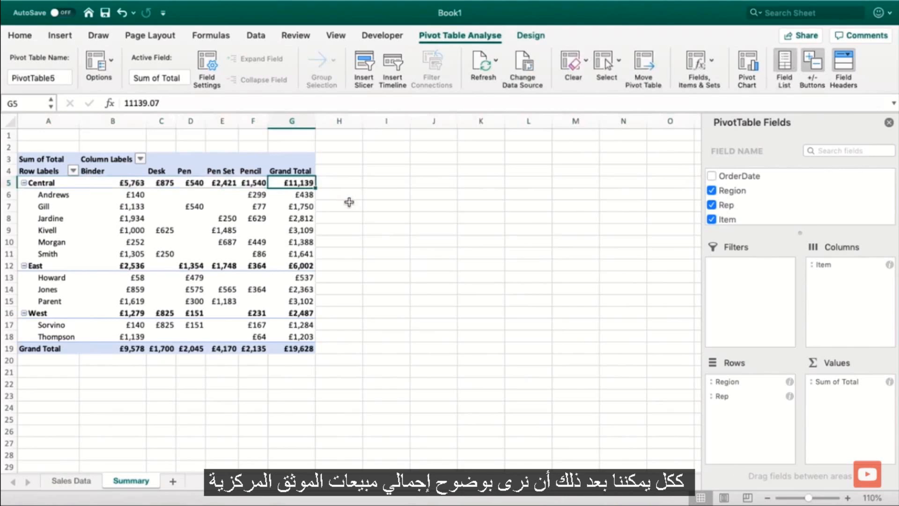
{"action": "left_click", "coordinate": [136, 183]}
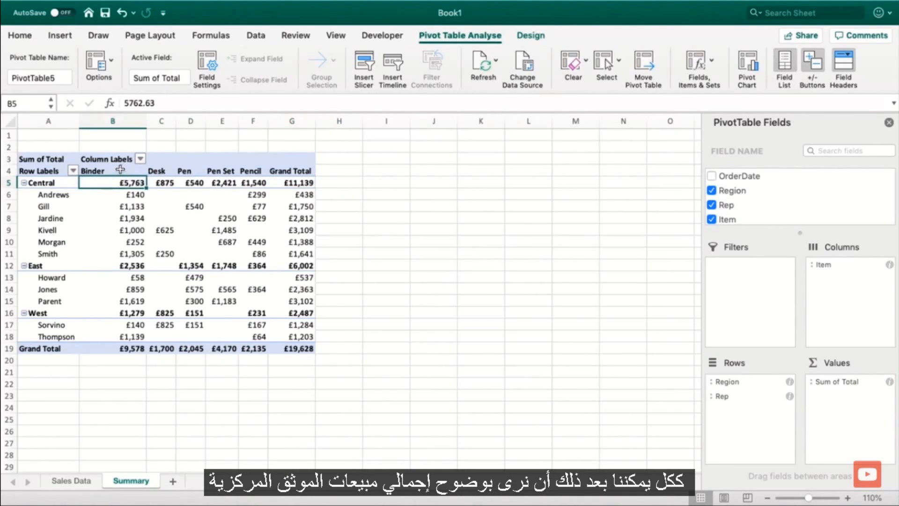
{"action": "left_click_drag", "start_coordinate": [121, 171], "coordinate": [121, 179]}
{"action": "left_click", "coordinate": [139, 183]}
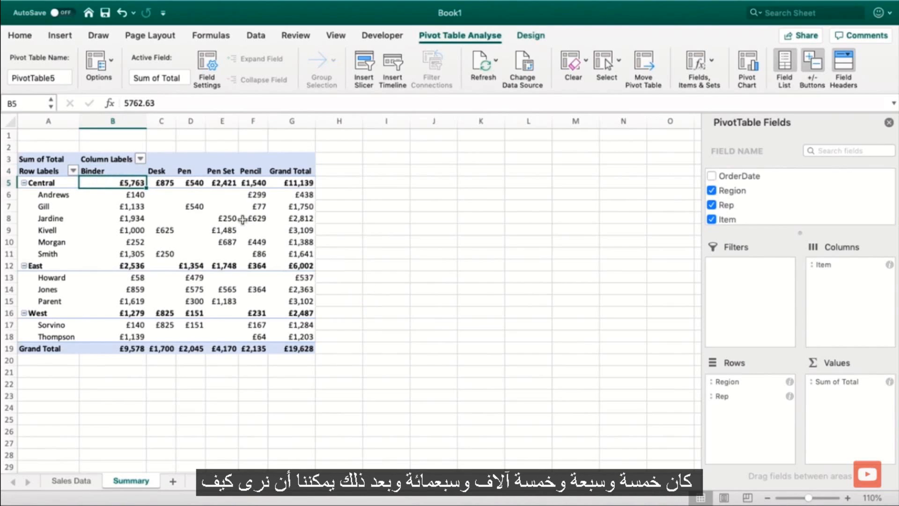
{"action": "left_click_drag", "start_coordinate": [132, 195], "coordinate": [132, 253]}
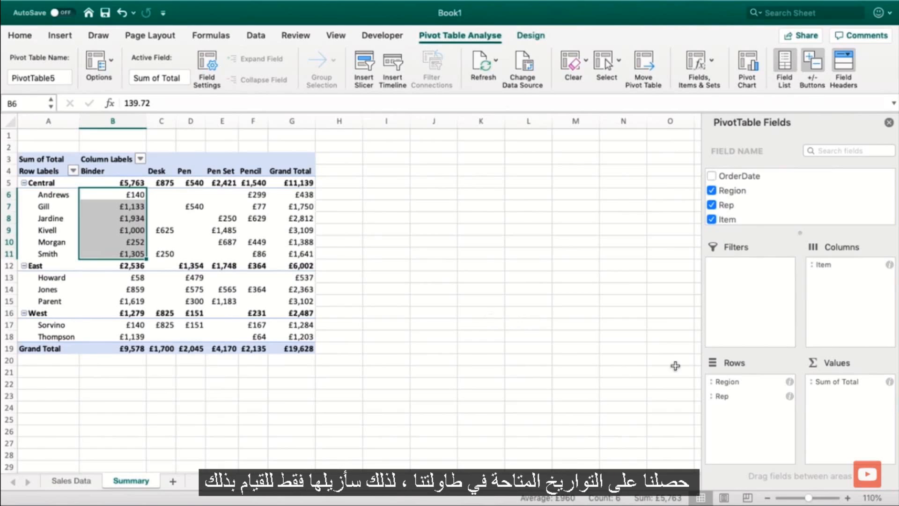
Remove the Region and Rep fields from the pivot table so only the totals by item are left
{"action": "left_click", "coordinate": [713, 195]}
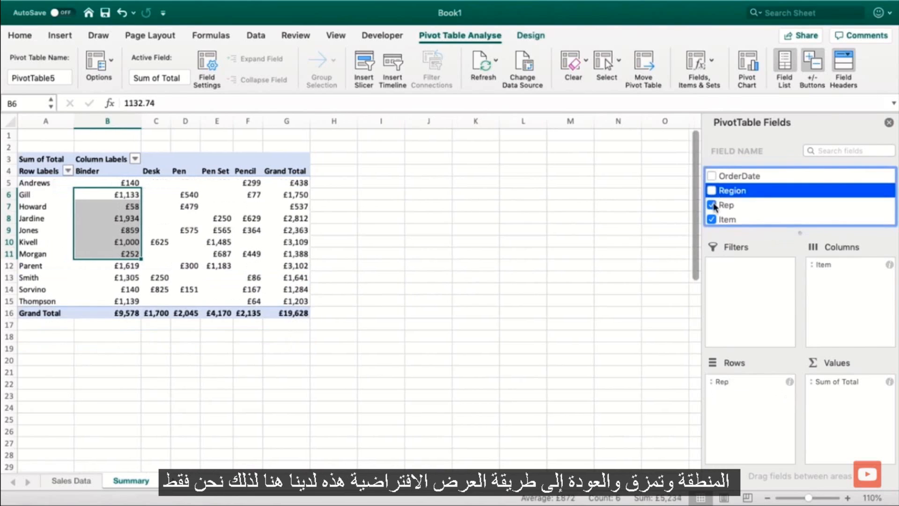
{"action": "left_click", "coordinate": [711, 205]}
{"action": "left_click", "coordinate": [430, 260]}
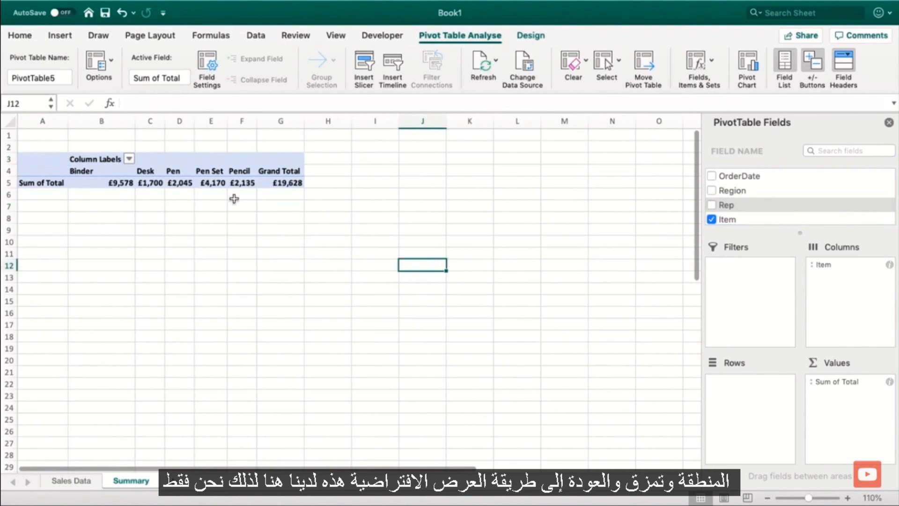
{"action": "left_click", "coordinate": [210, 183]}
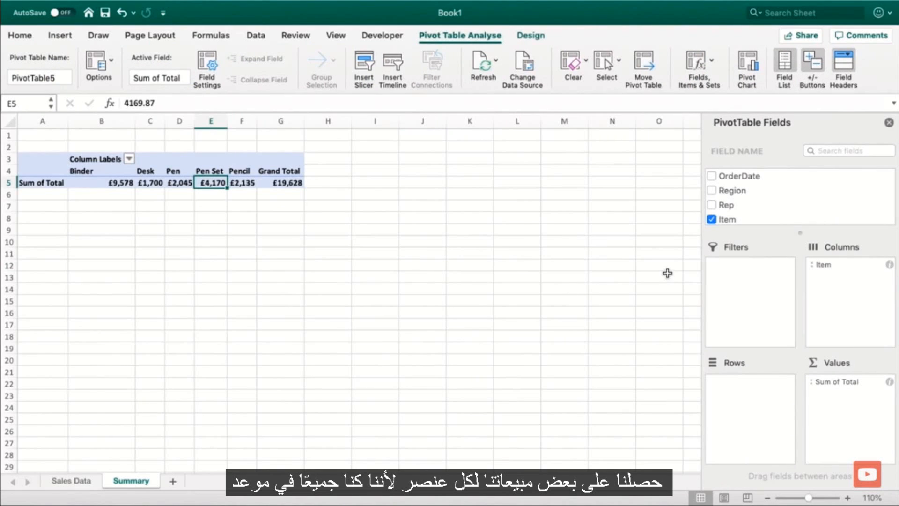
Add the OrderDate field to the pivot table's Rows area and review the 2018 and 2019 sales rows
{"action": "left_click", "coordinate": [741, 175]}
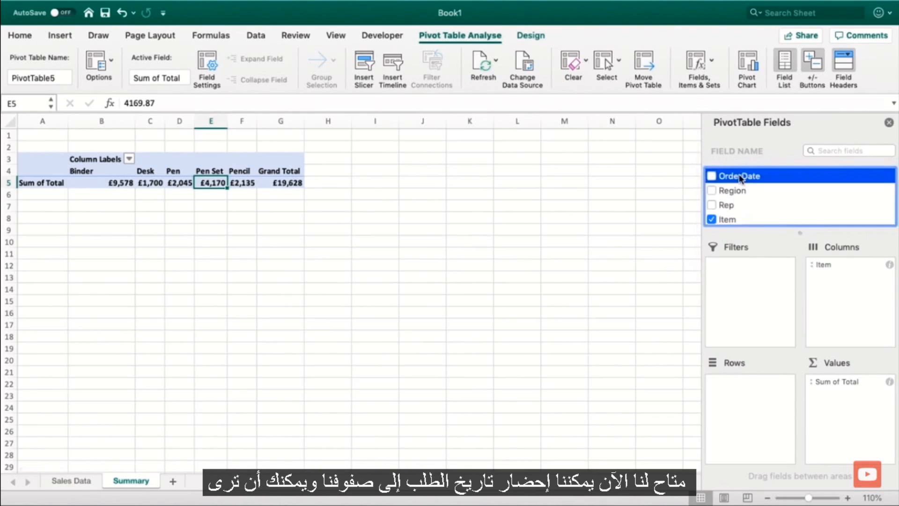
{"action": "left_click_drag", "start_coordinate": [739, 178], "coordinate": [754, 412]}
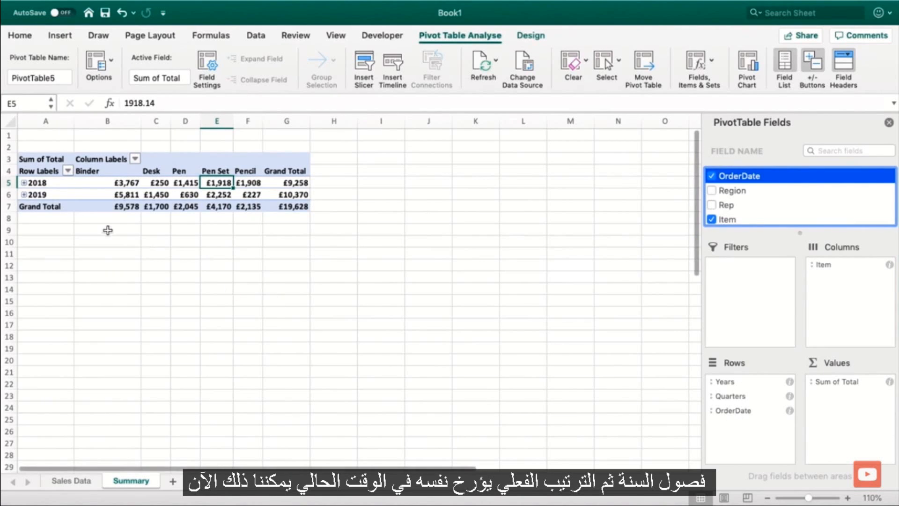
{"action": "left_click", "coordinate": [9, 183]}
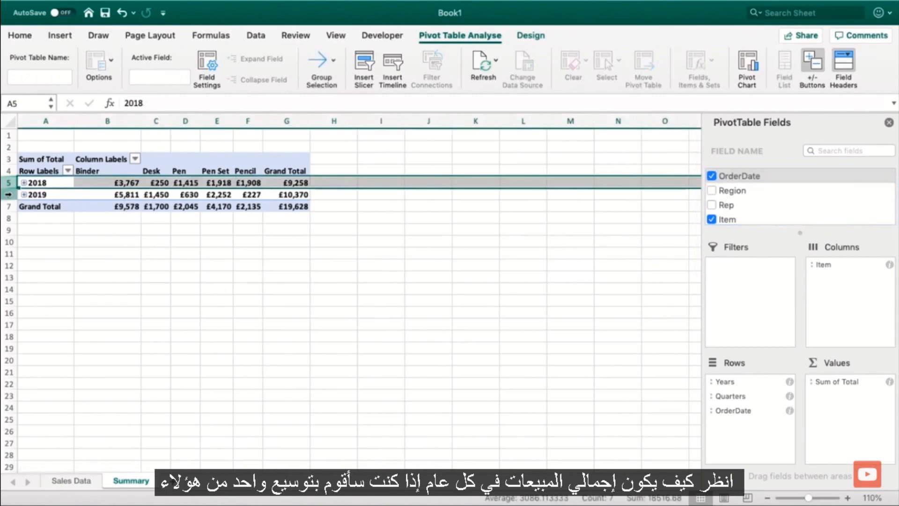
{"action": "left_click", "coordinate": [7, 195]}
{"action": "left_click", "coordinate": [6, 182]}
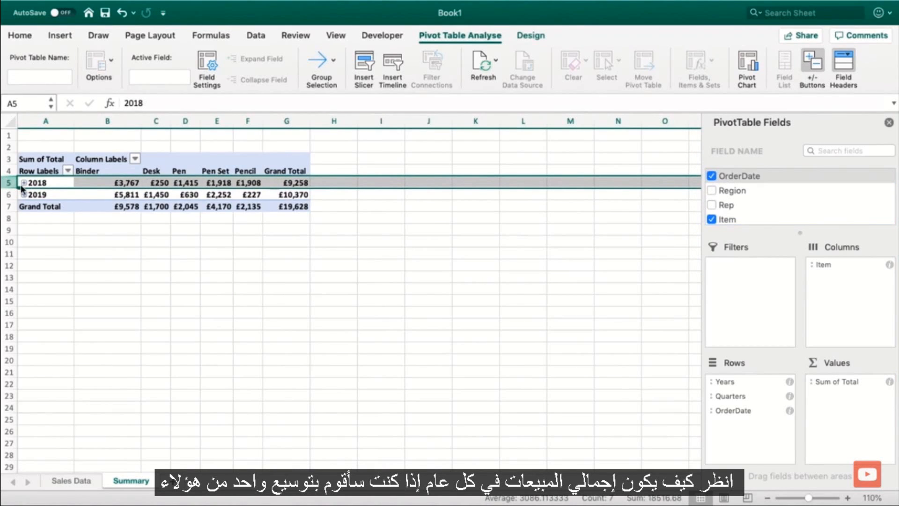
Expand 2018 into its quarters and its Qtr3 into months to review the date breakdown
{"action": "left_click", "coordinate": [24, 183]}
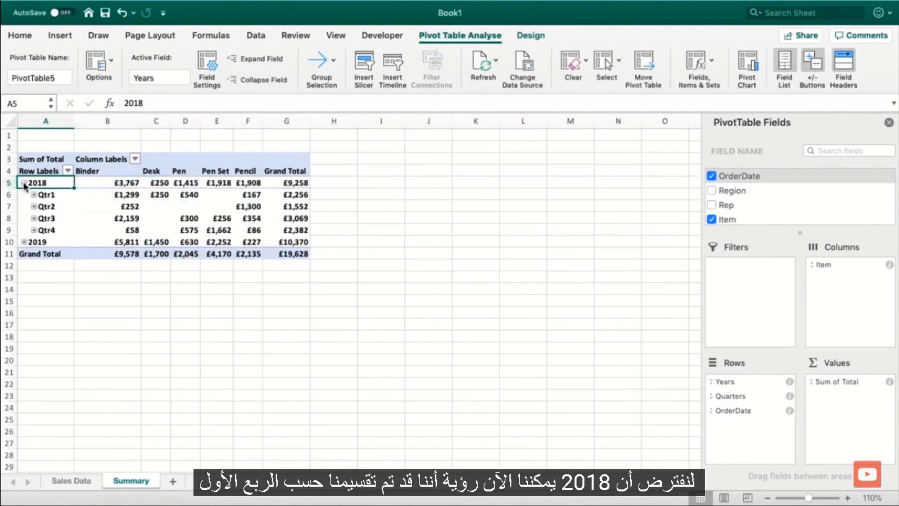
{"action": "left_click", "coordinate": [66, 371]}
{"action": "left_click", "coordinate": [67, 195]}
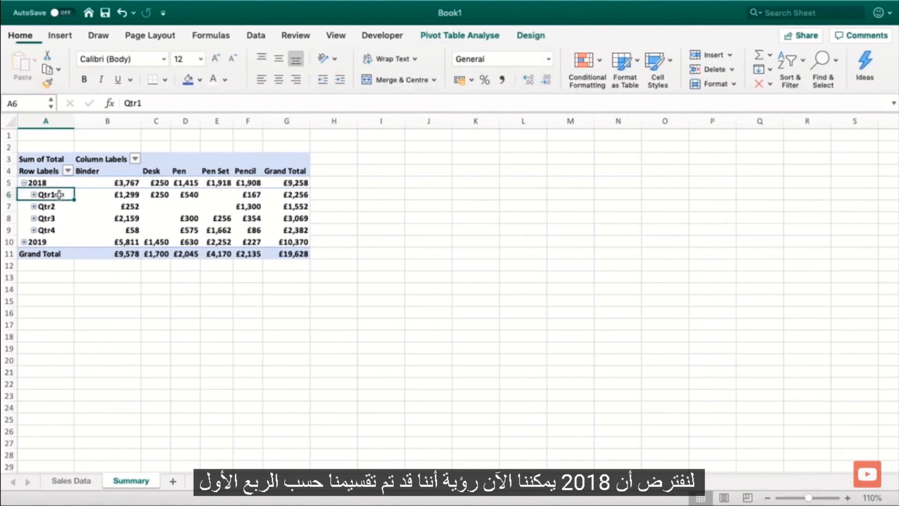
{"action": "left_click", "coordinate": [61, 206]}
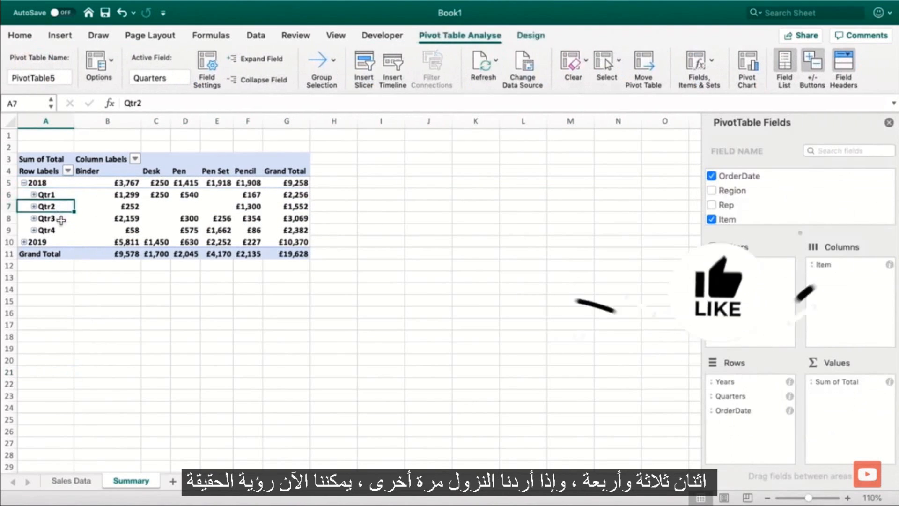
{"action": "left_click", "coordinate": [62, 218]}
{"action": "left_click", "coordinate": [61, 228]}
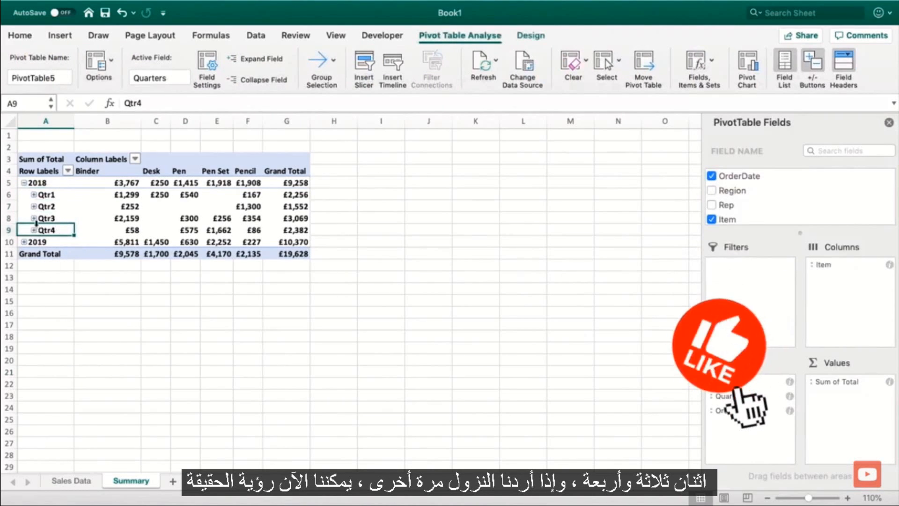
{"action": "left_click", "coordinate": [33, 218]}
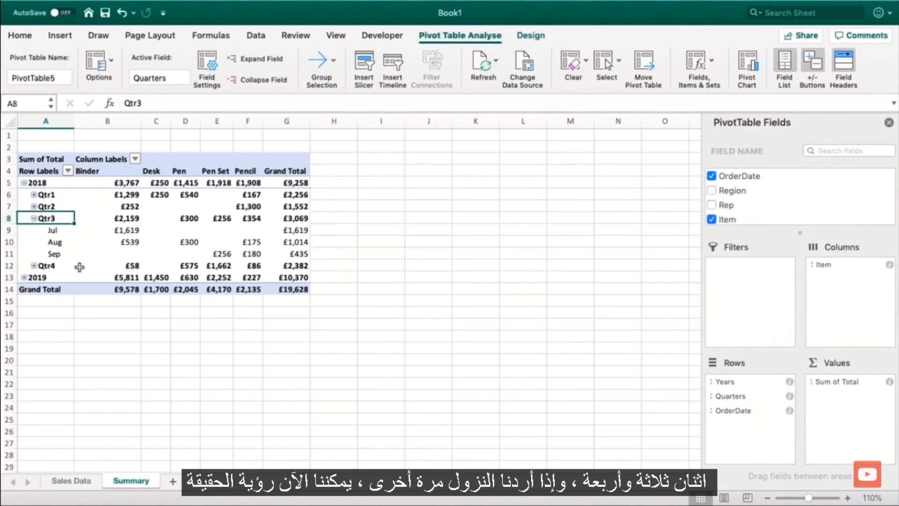
{"action": "left_click_drag", "start_coordinate": [55, 231], "coordinate": [58, 254]}
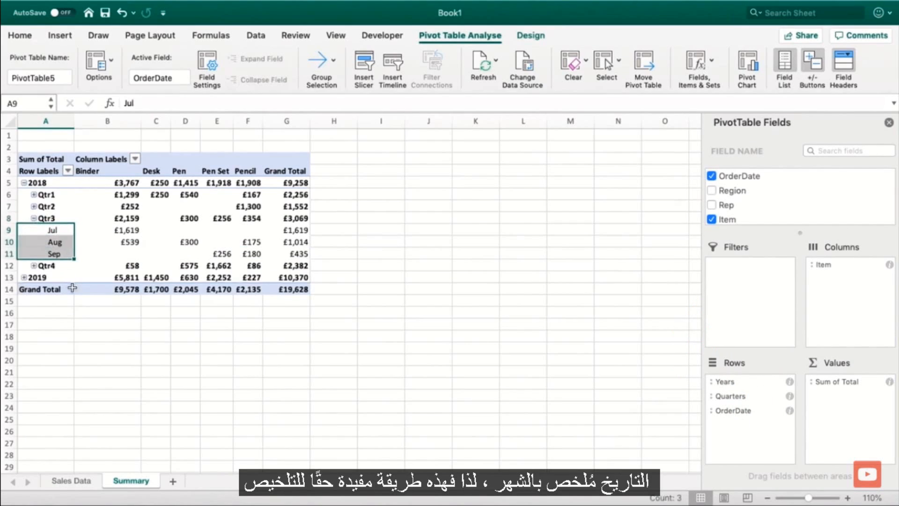